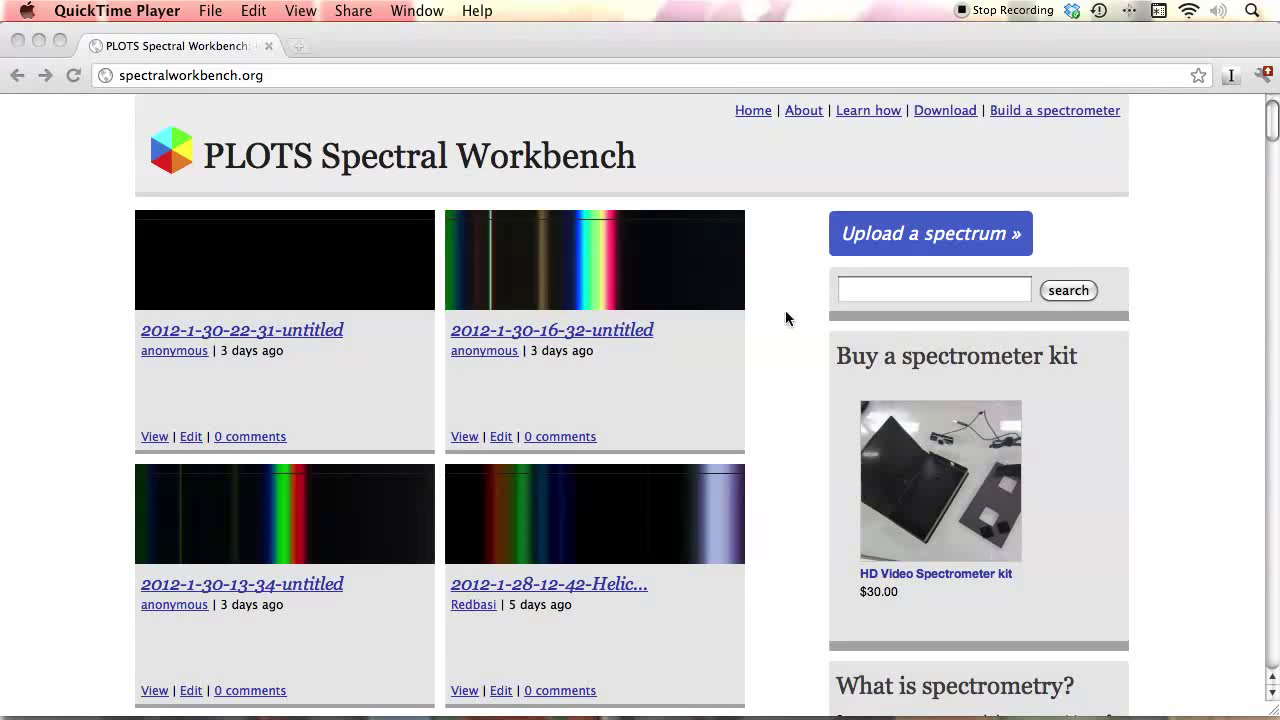
# Reload the Spectral Workbench site and go to its Download page, scrolling to the GitHub link.
pyautogui.click(787, 285)
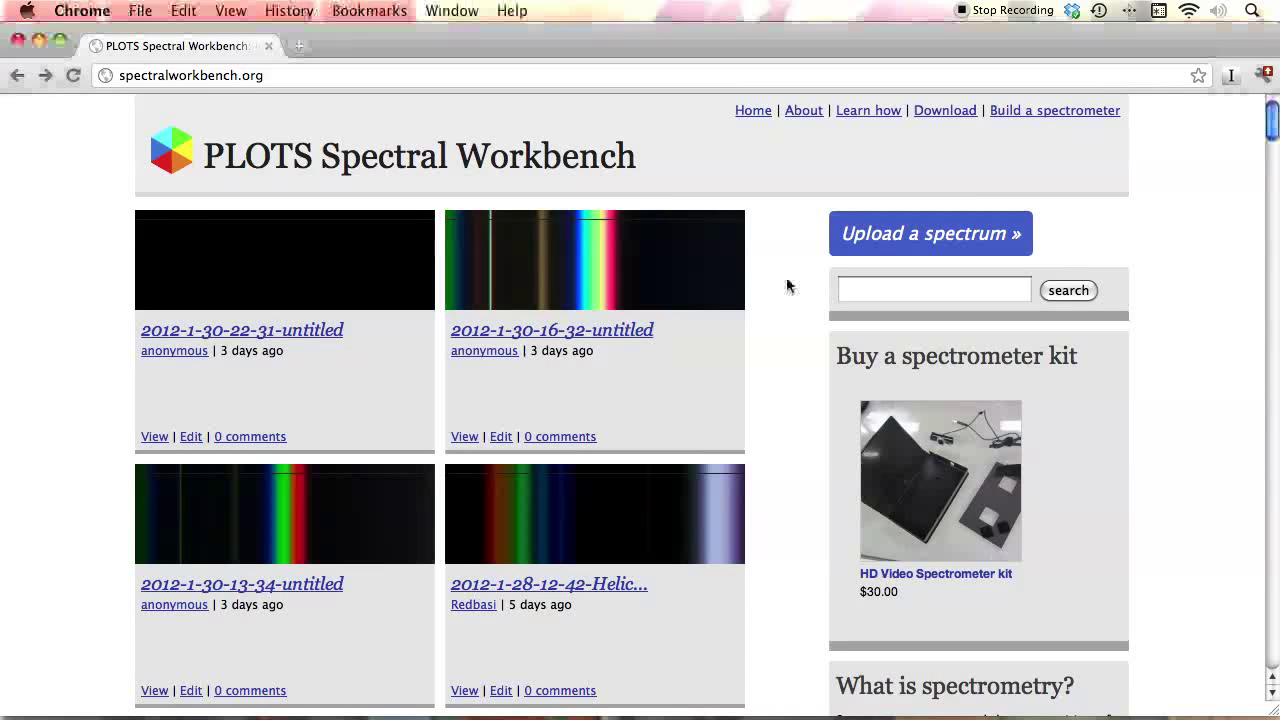
pyautogui.click(340, 77)
pyautogui.press('Return')
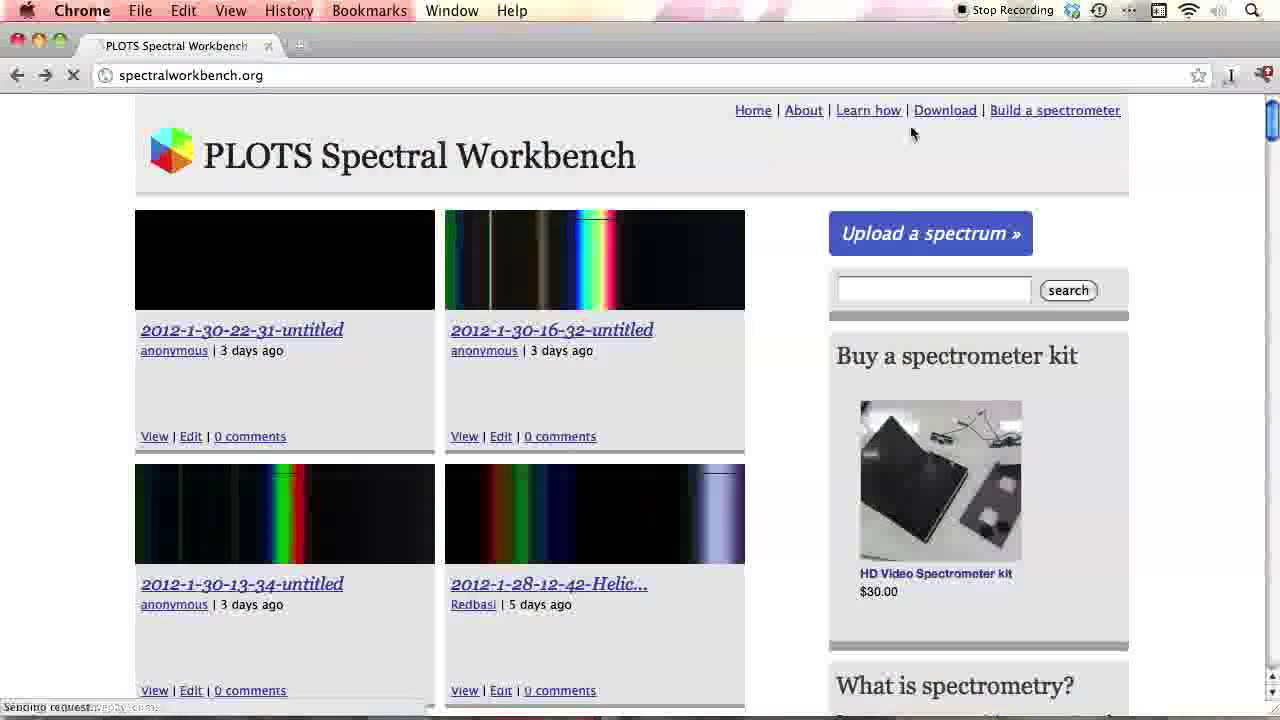
pyautogui.click(929, 110)
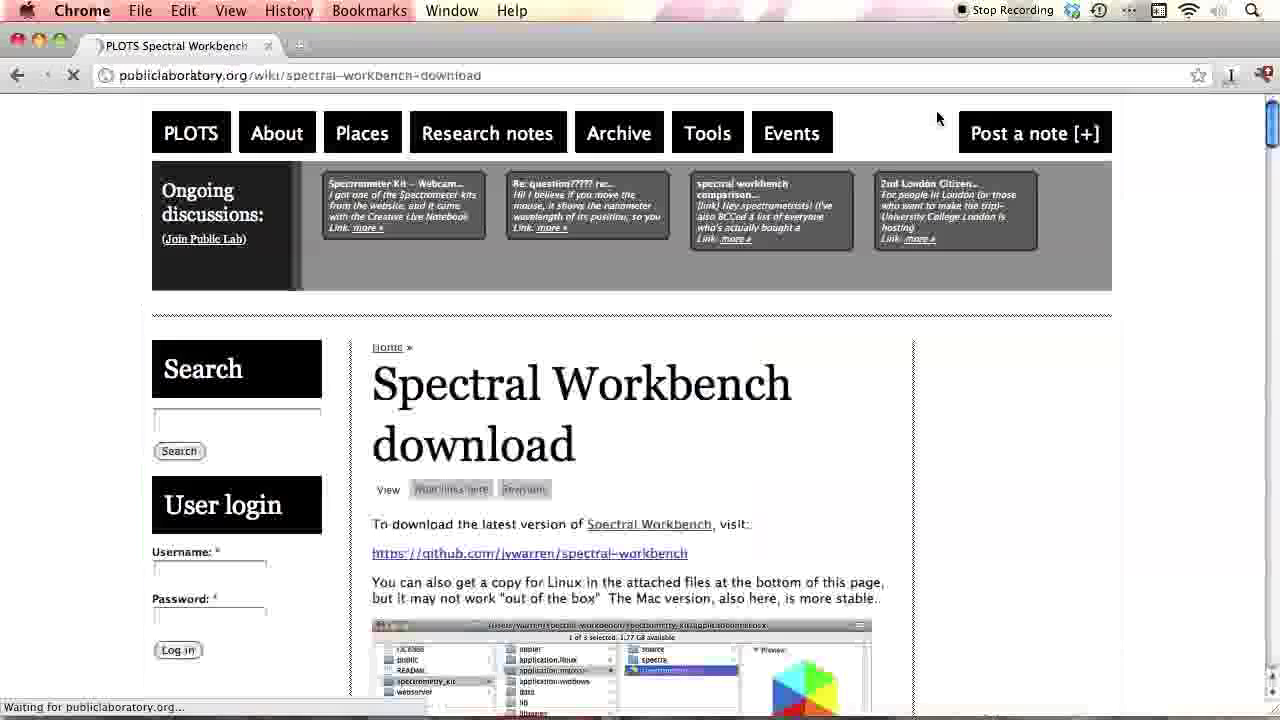
pyautogui.scroll(-5, 923, 345)
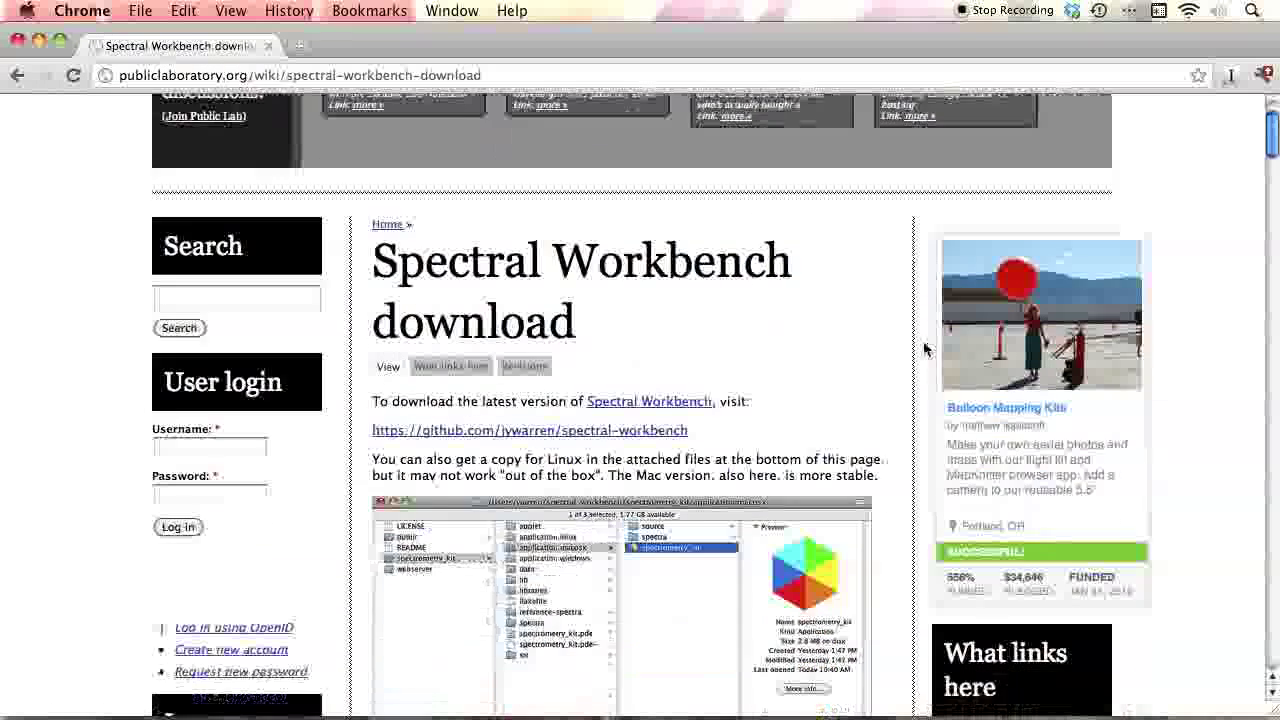
pyautogui.scroll(-1, 901, 345)
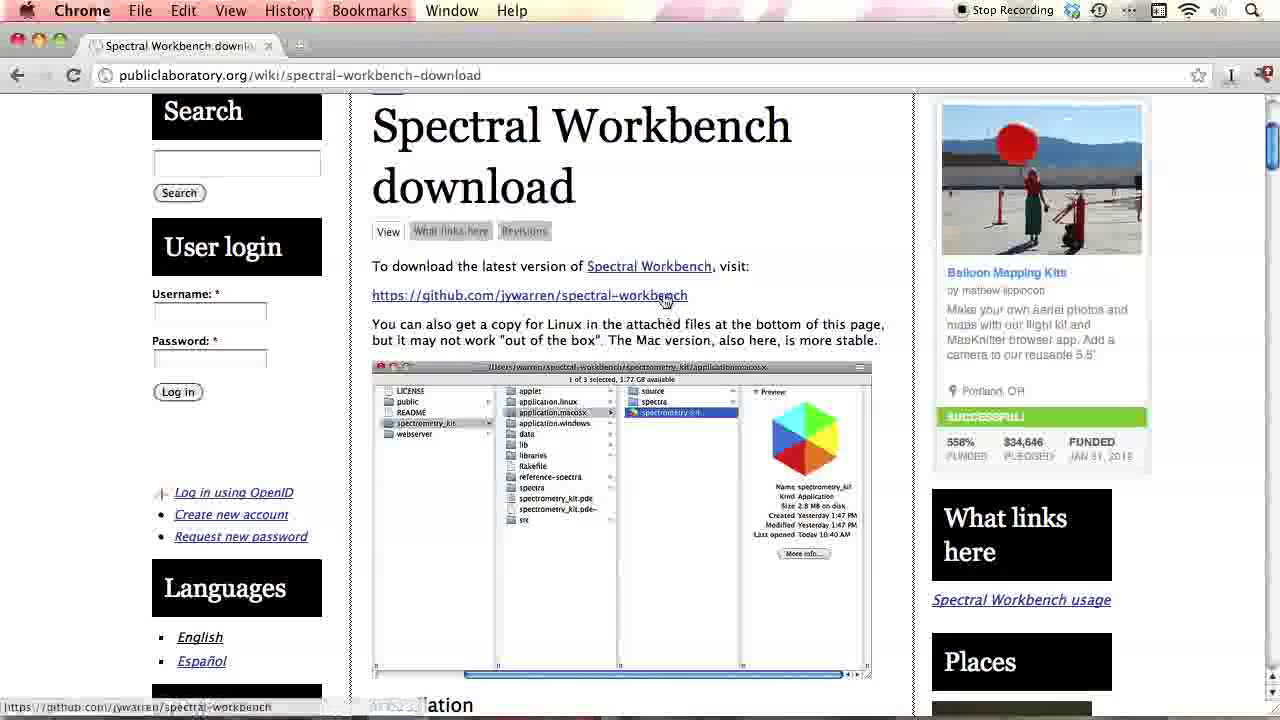
# Open the spectral-workbench GitHub repository in a new tab and download it as a ZIP.
pyautogui.keyDown('super'); pyautogui.click(688, 301); pyautogui.keyUp('super')
pyautogui.click(423, 46)
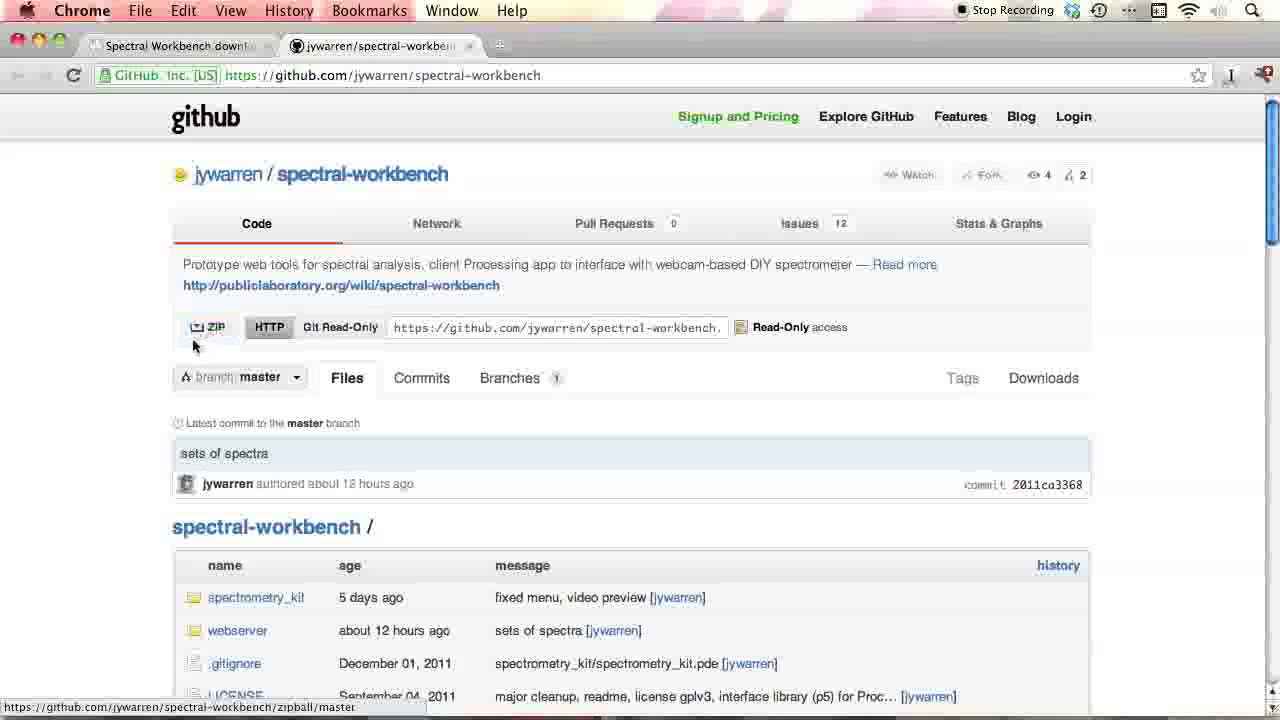
pyautogui.click(204, 333)
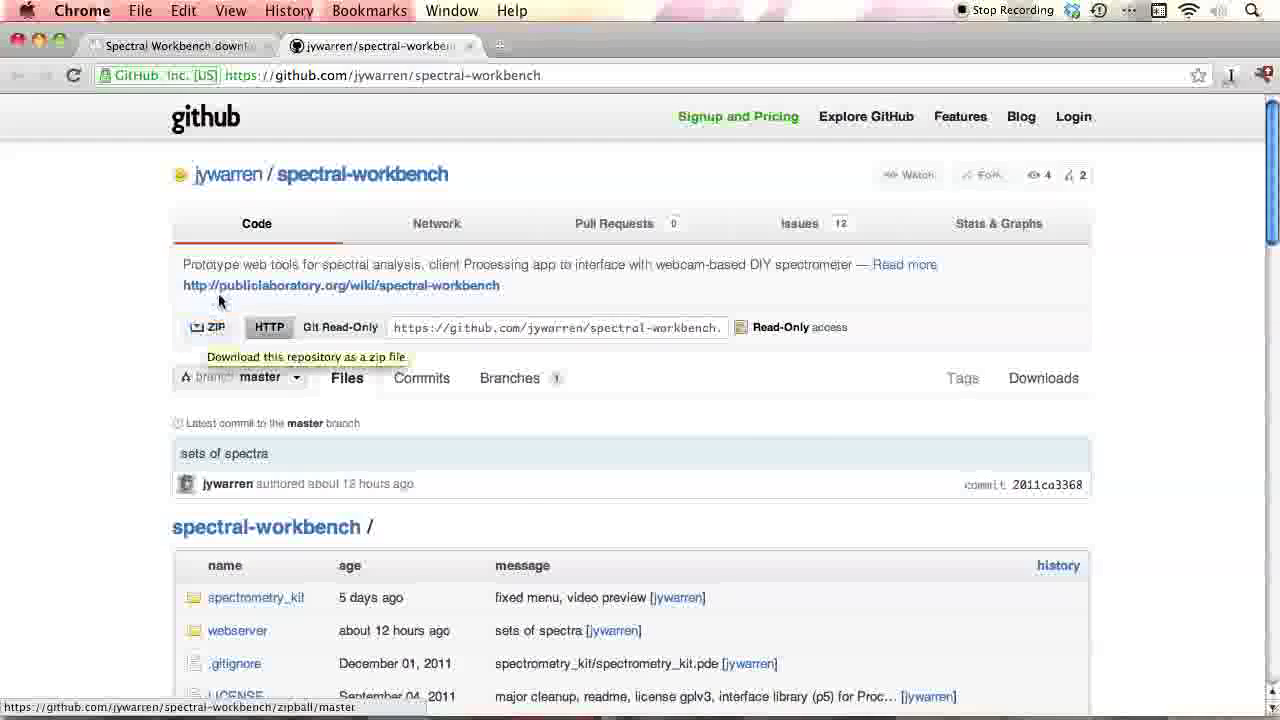
# Close the GitHub tab and launch spectrometry_kit.app from the application.macosx folder.
pyautogui.press('cmd+w')
pyautogui.scroll(-5, 680, 400)
pyautogui.scroll(-2, 680, 400)
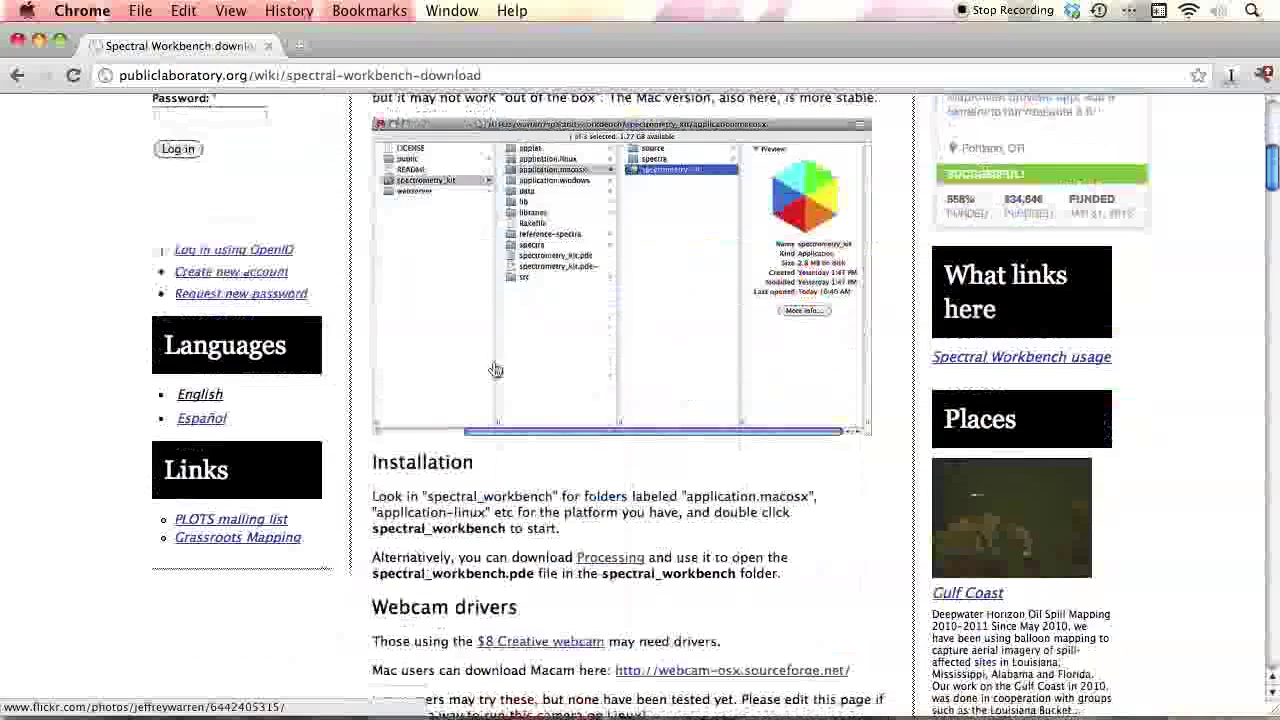
pyautogui.press('super+Tab')
pyautogui.press('super+Tab')
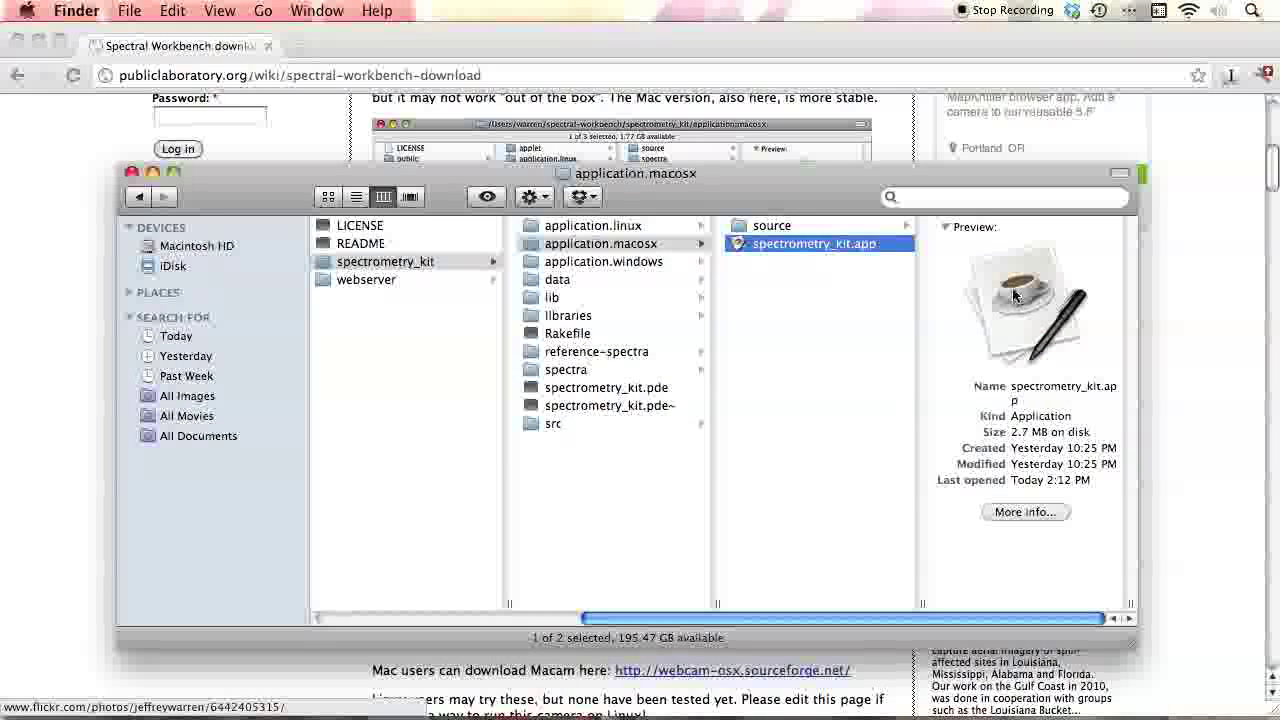
pyautogui.doubleClick(1013, 293)
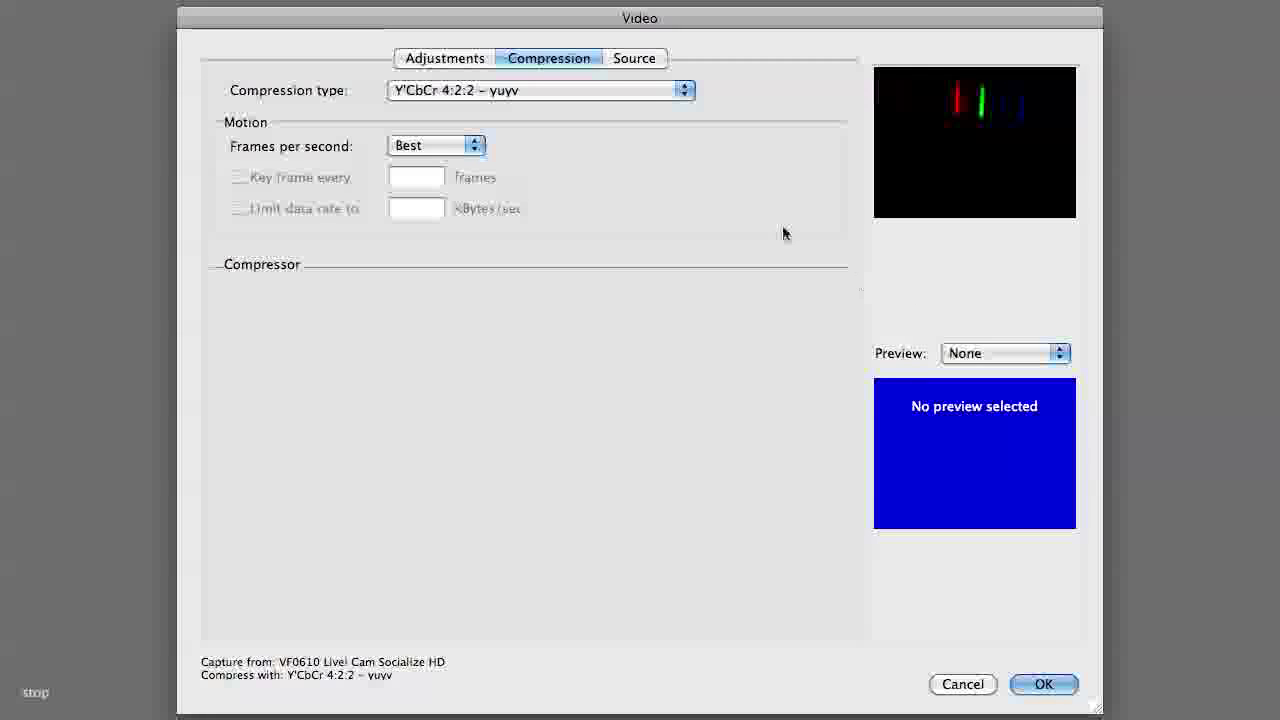
# Check that the VF0610 Live! Cam is the video source, then open the Compression type choices.
pyautogui.click(633, 59)
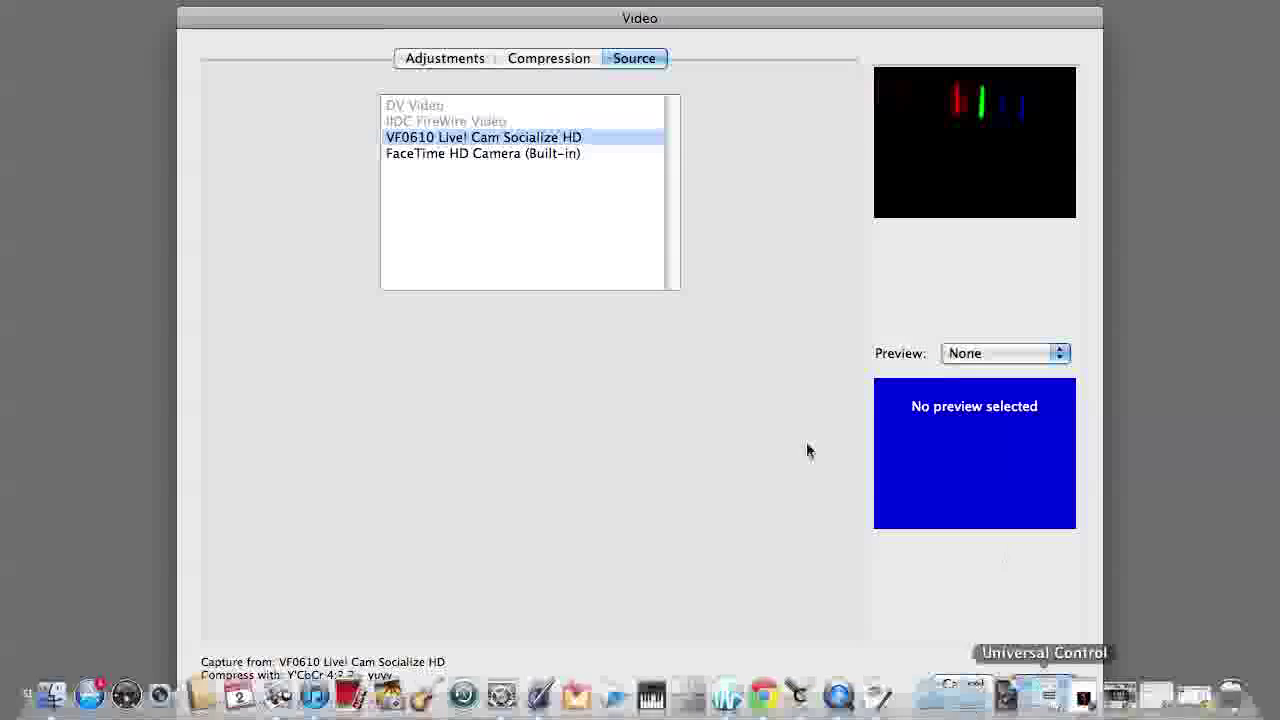
pyautogui.click(510, 60)
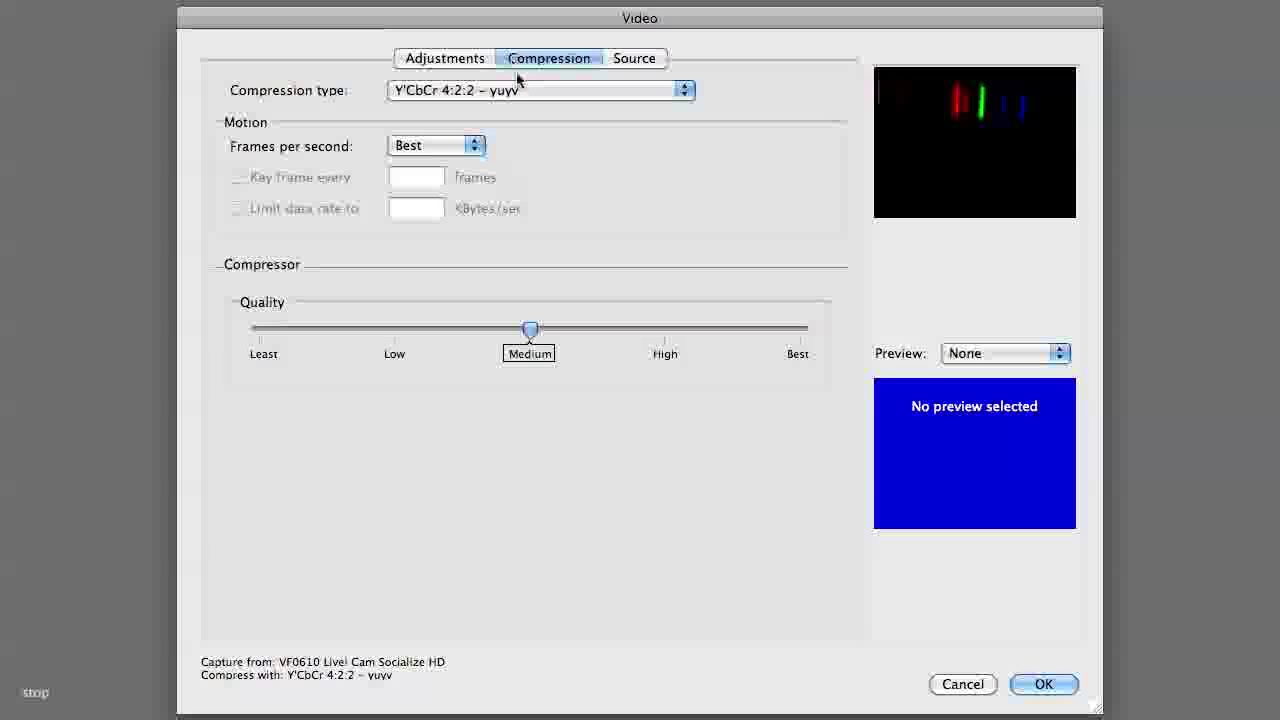
pyautogui.click(520, 88)
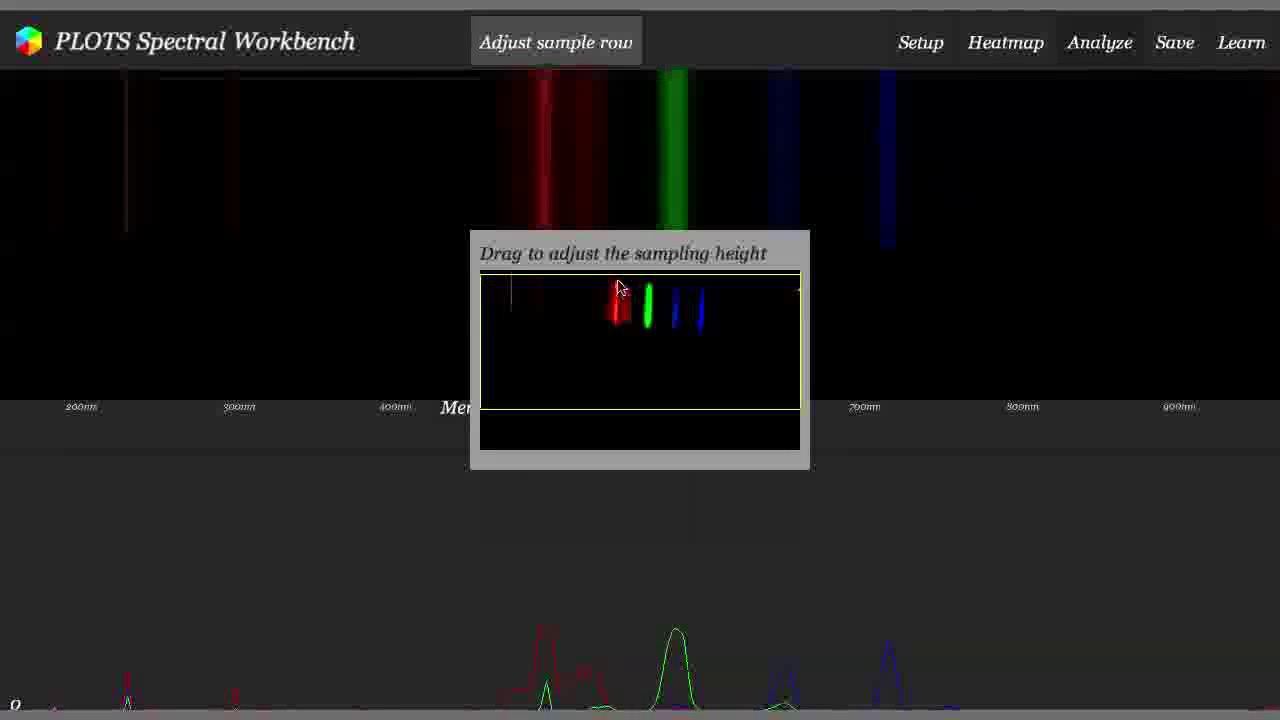
# Drag the yellow sampling band down onto the lamp's bright lines and apply it.
pyautogui.moveTo(617, 286); pyautogui.dragTo(620, 290)
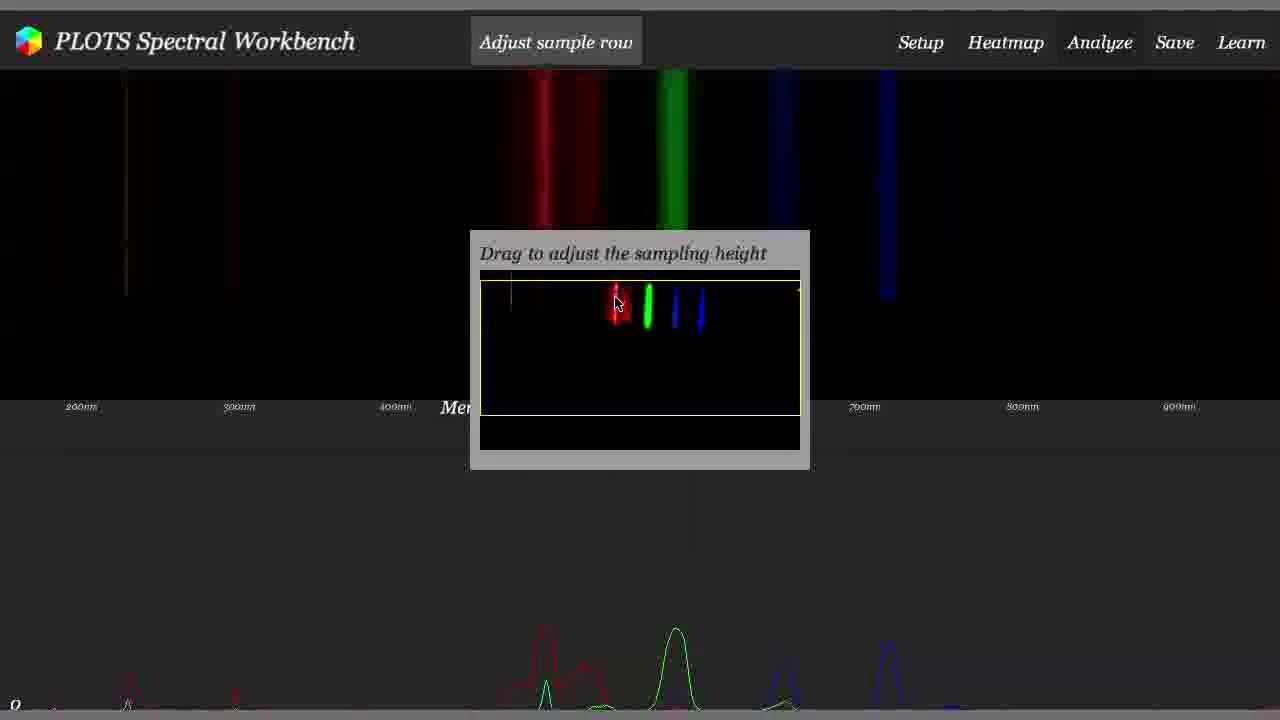
pyautogui.click(616, 327)
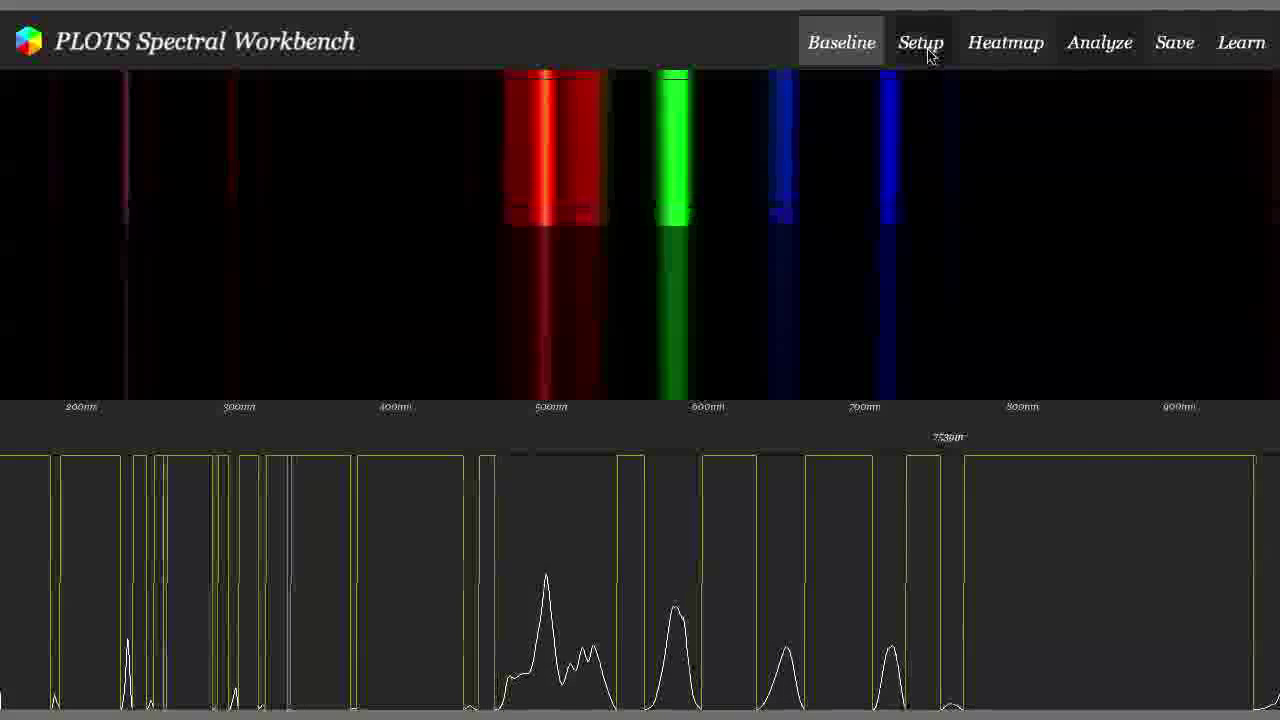
# Recheck the sampling row, then toggle the heatmap on and off to restore true colours.
pyautogui.click(612, 55)
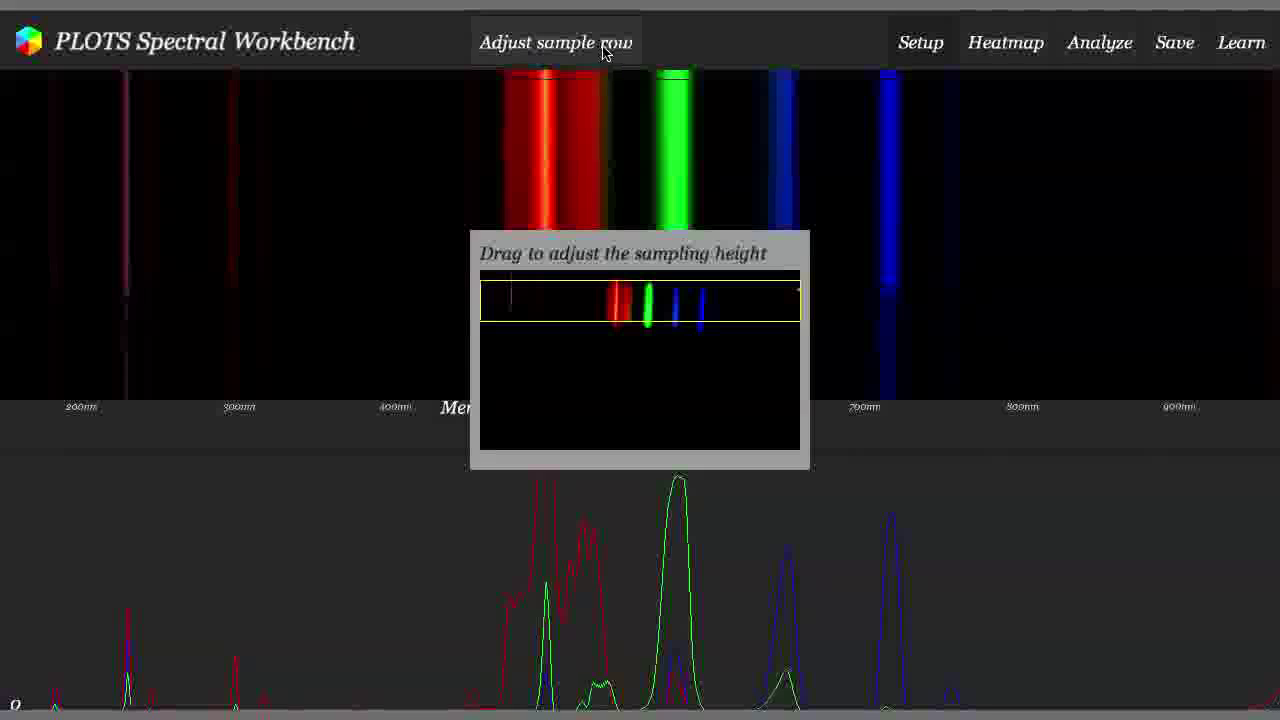
pyautogui.click(615, 328)
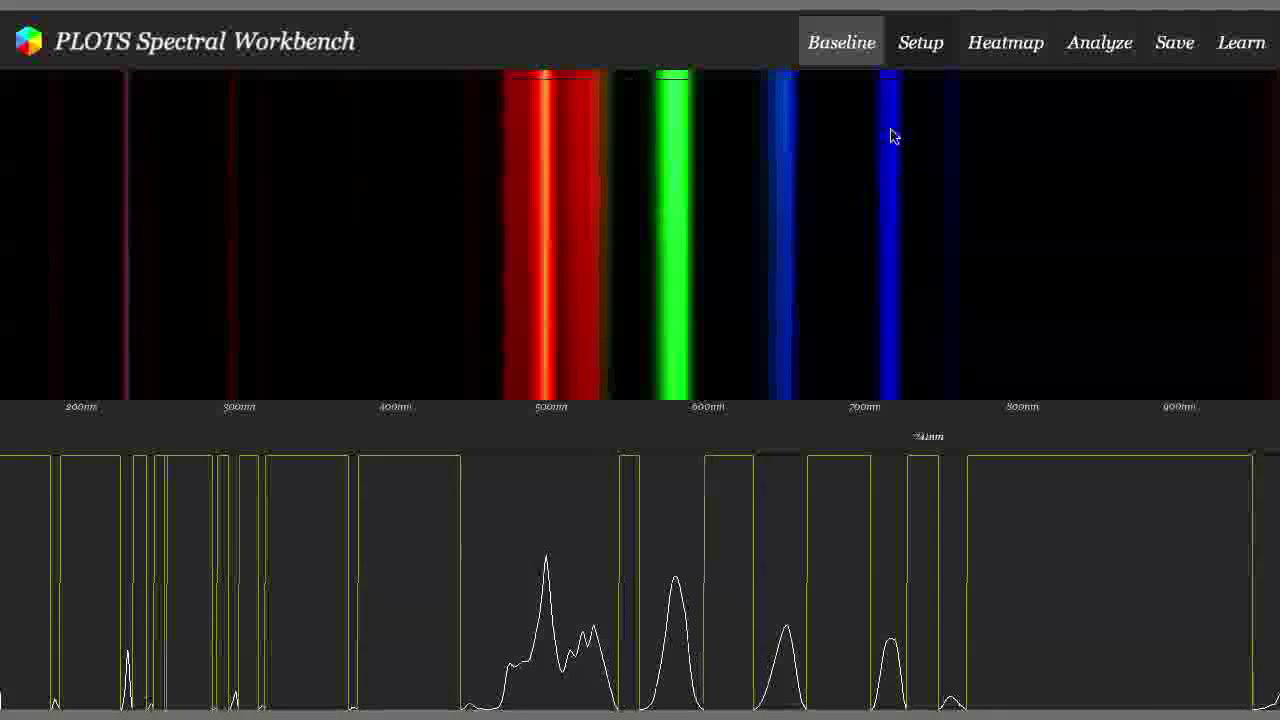
pyautogui.click(1010, 45)
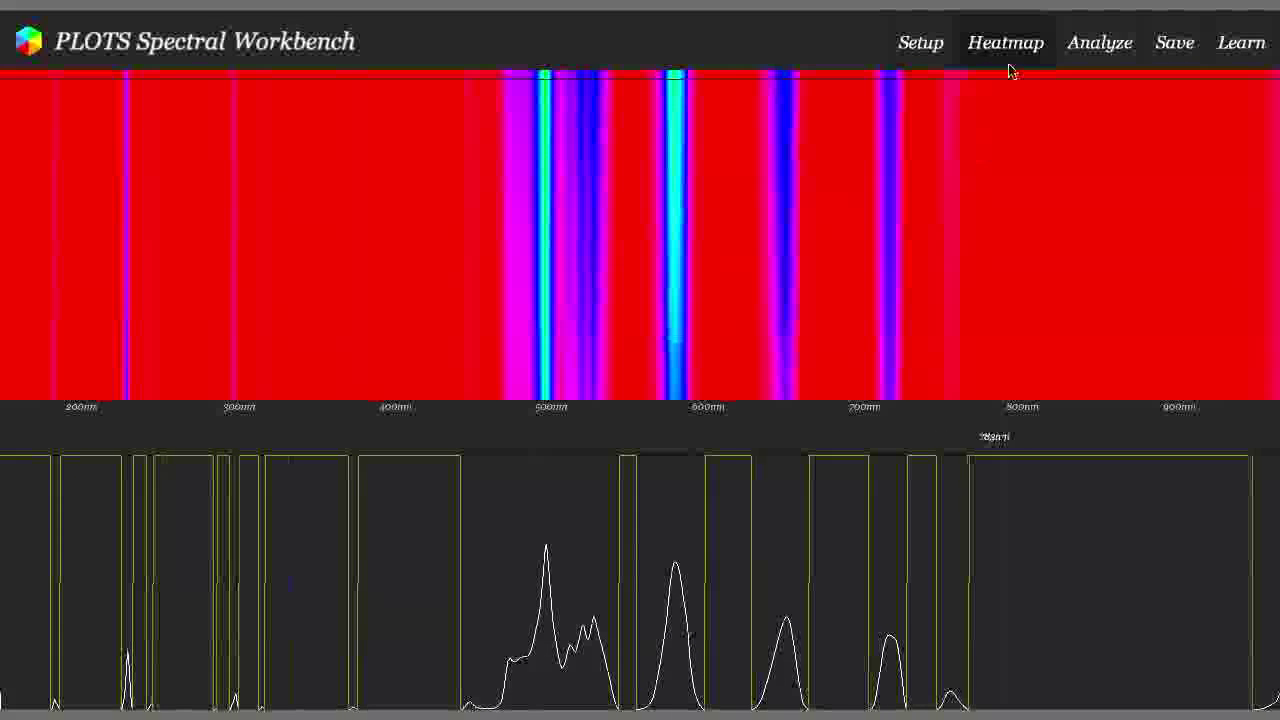
pyautogui.click(1080, 52)
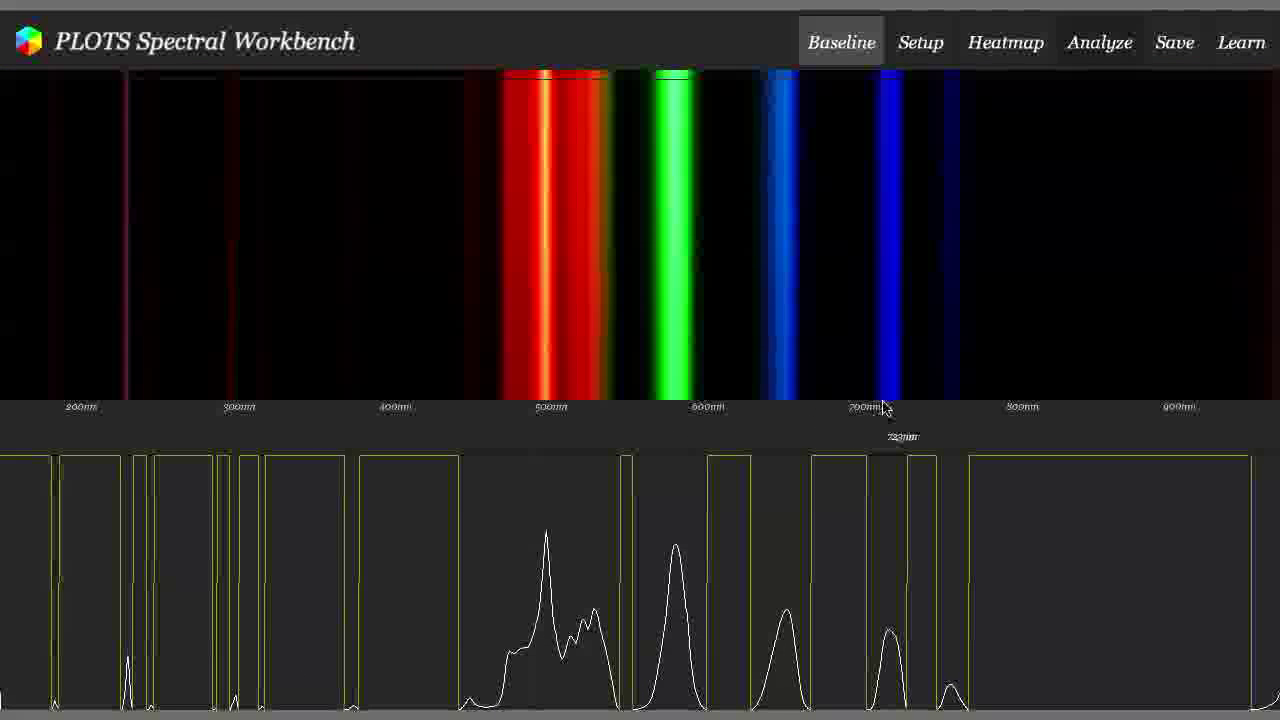
# Calibrate by placing Mercury 2 (435.833) and Mercury 3 (546.074) onto their matching graph peaks.
pyautogui.click(916, 45)
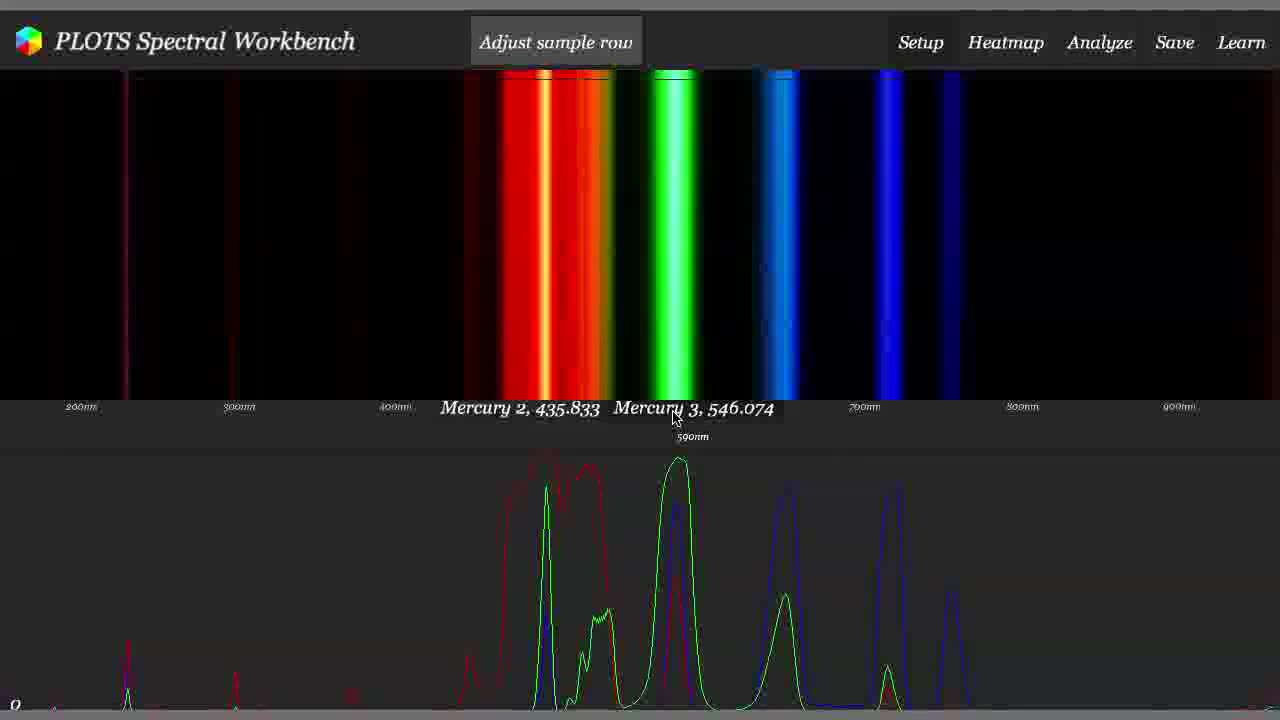
pyautogui.moveTo(575, 409); pyautogui.dragTo(887, 413)
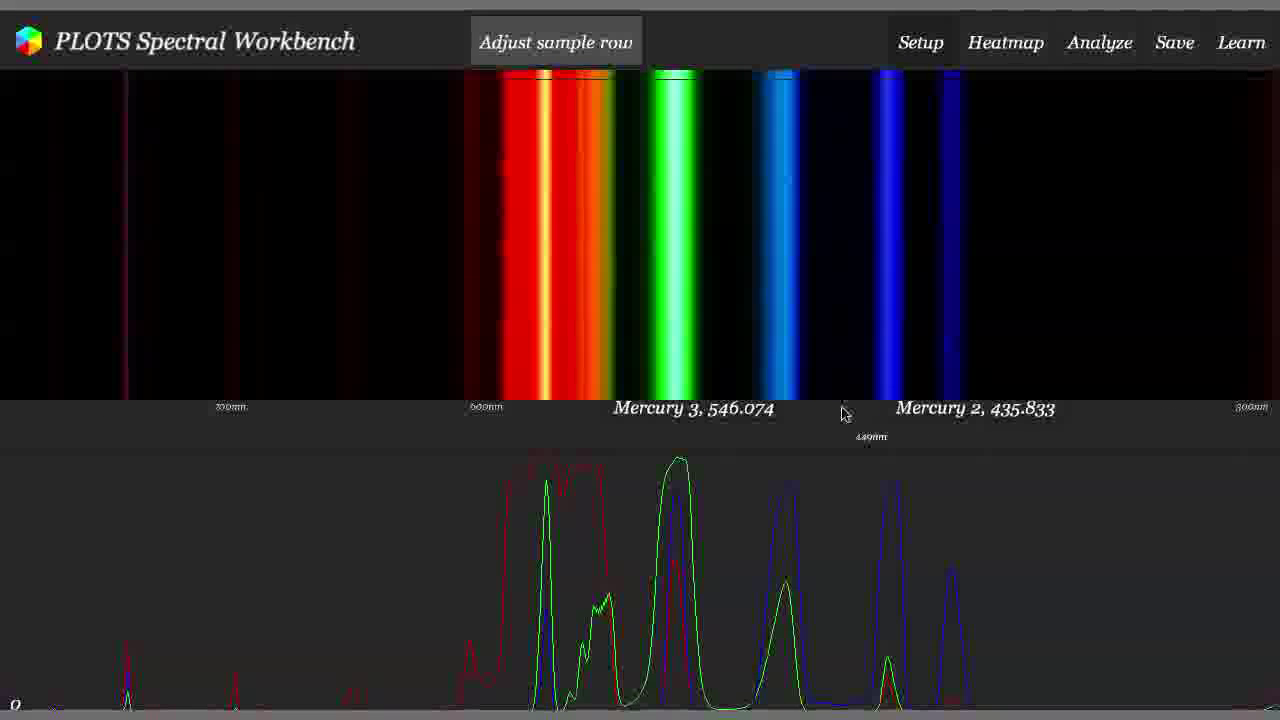
pyautogui.moveTo(771, 416); pyautogui.dragTo(677, 418)
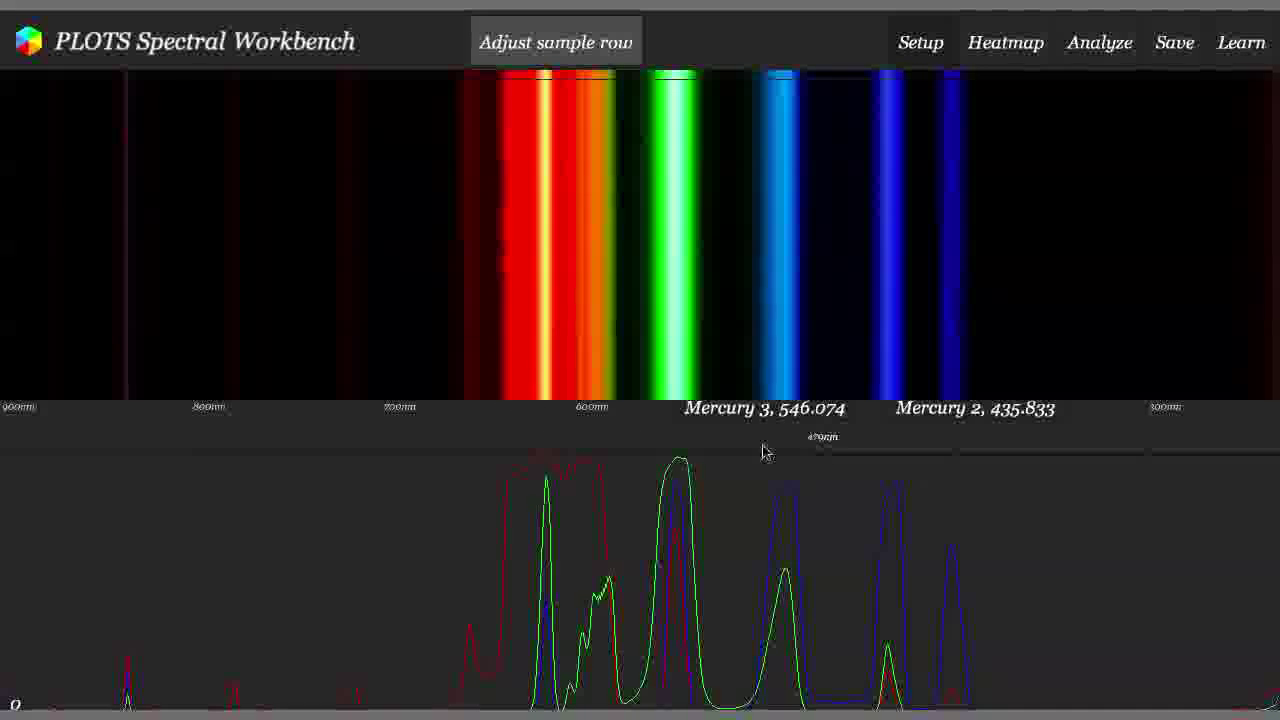
# End calibration so the graph adopts the new wavelength scale and the spectrum is saved.
pyautogui.click(1099, 42)
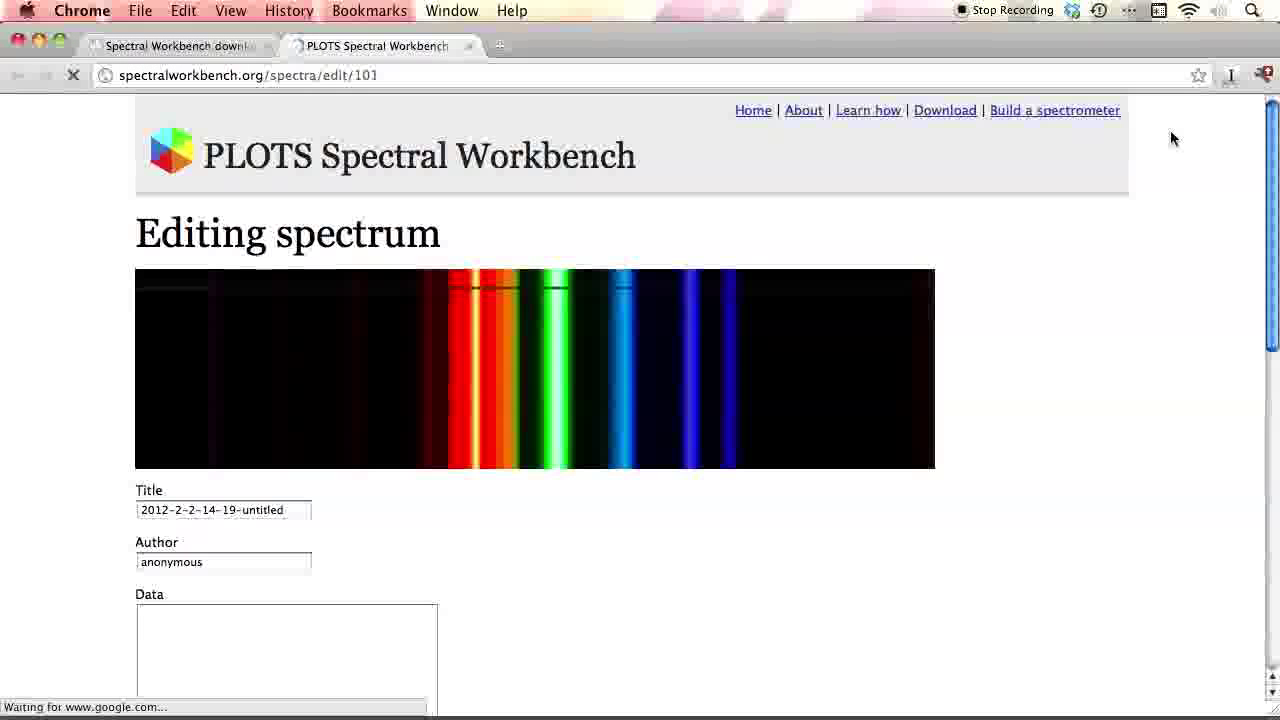
# Title the spectrum 'Earthmate CFL', enter the author's username, answer the word check, and update.
pyautogui.scroll(-5, 1168, 240)
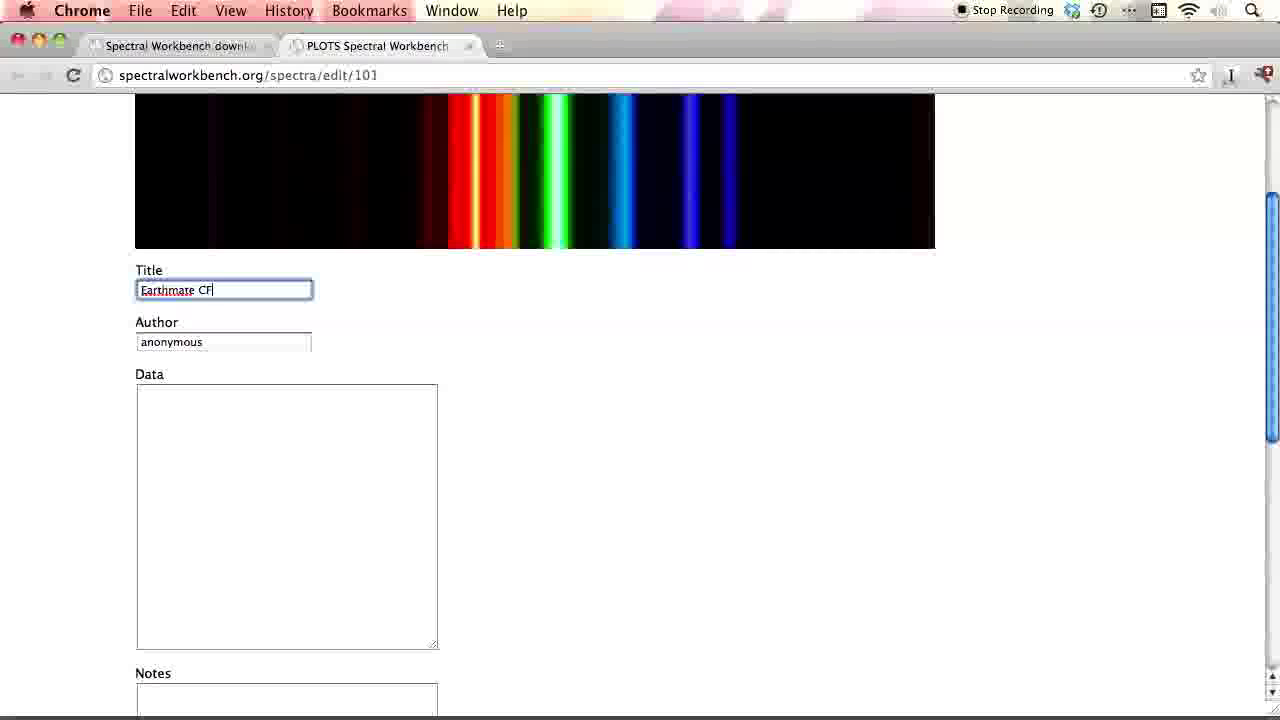
pyautogui.write('L')
pyautogui.press('Tab')
pyautogui.write('jywarren')
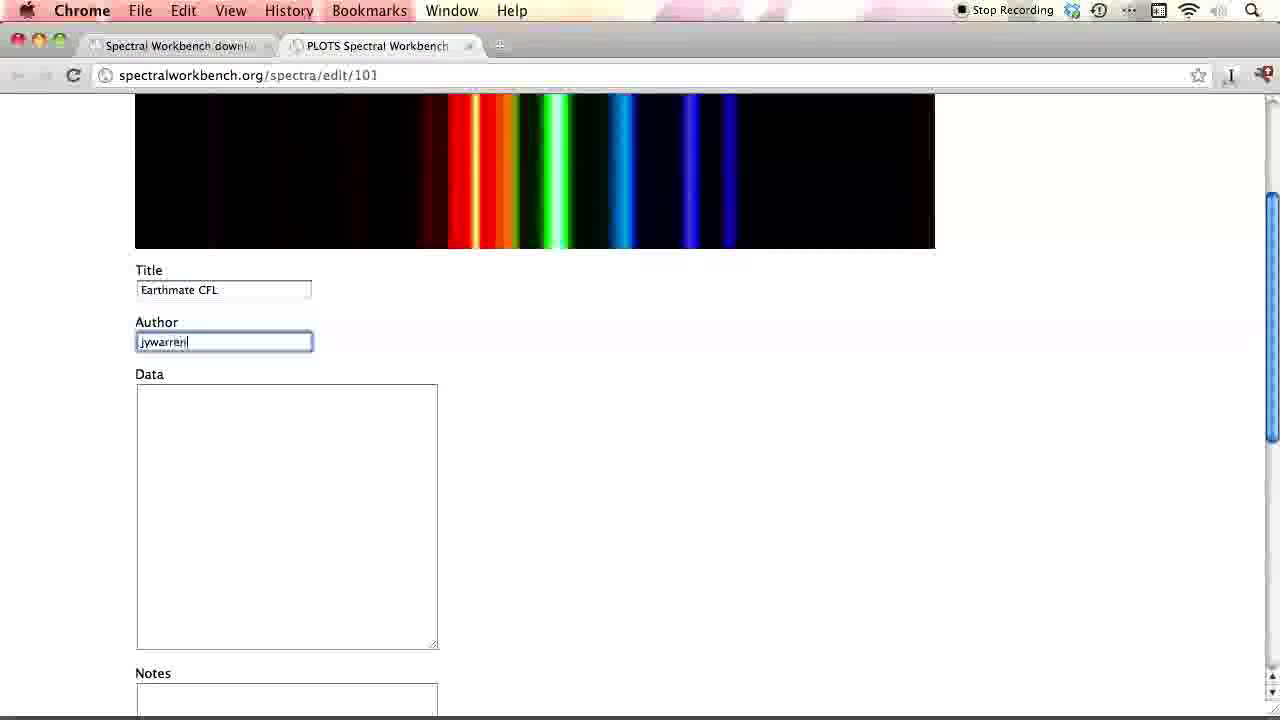
pyautogui.press('Tab')
pyautogui.scroll(-5, 474, 329)
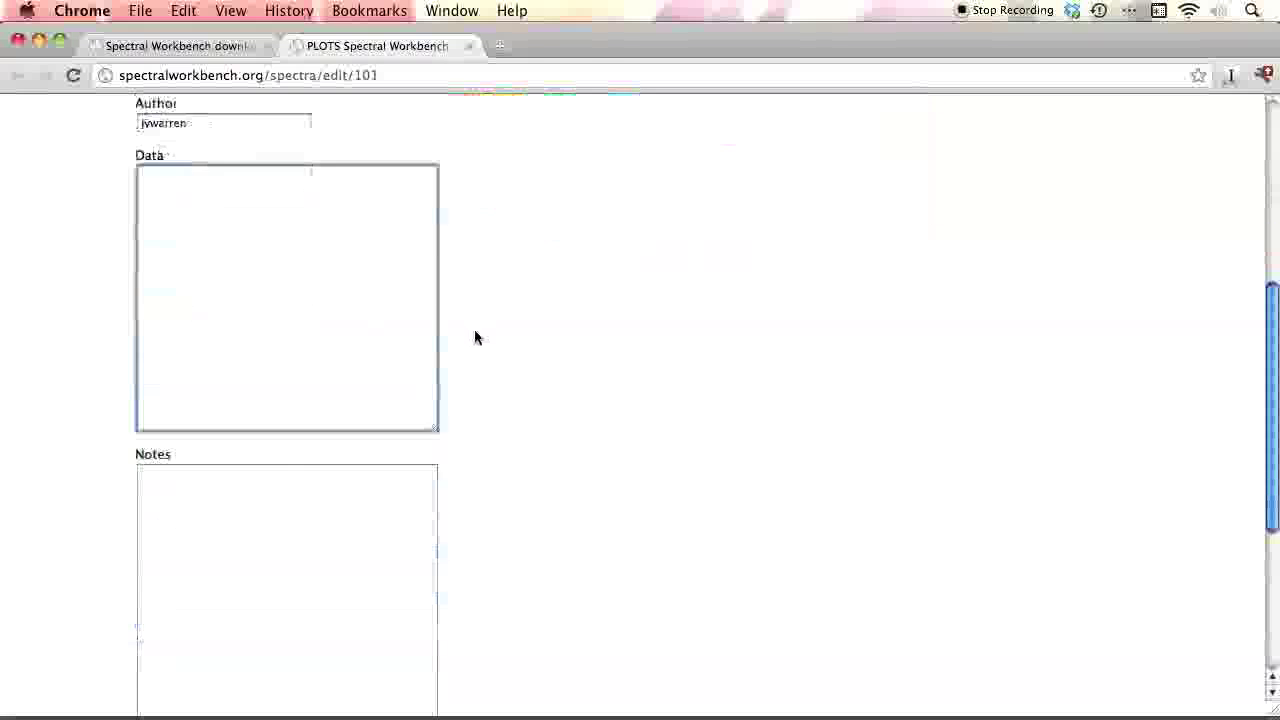
pyautogui.click(401, 312)
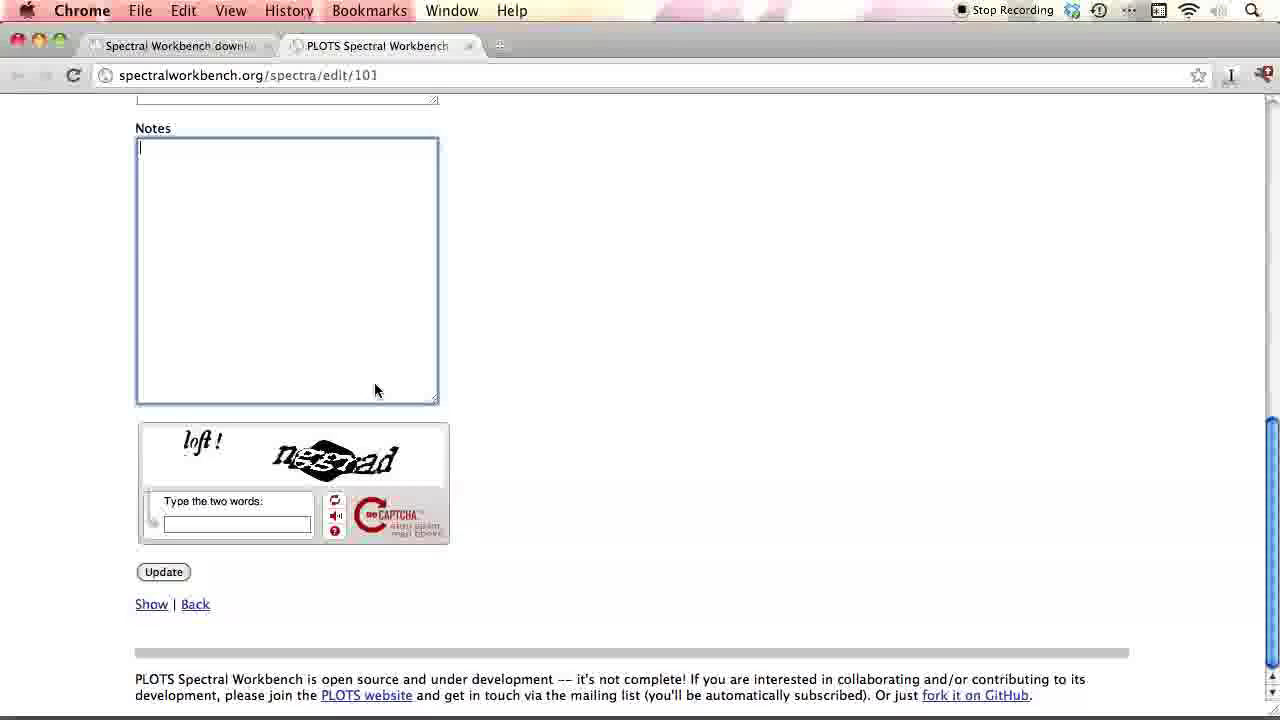
pyautogui.click(295, 521)
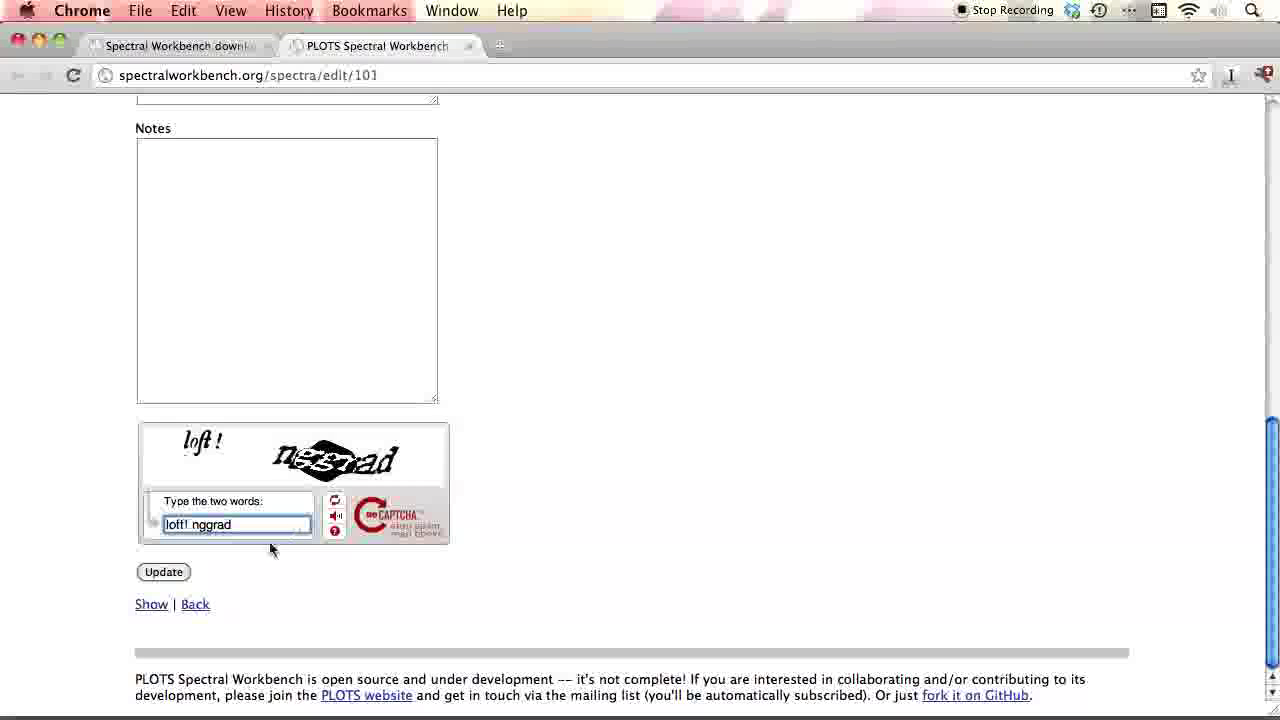
pyautogui.click(163, 572)
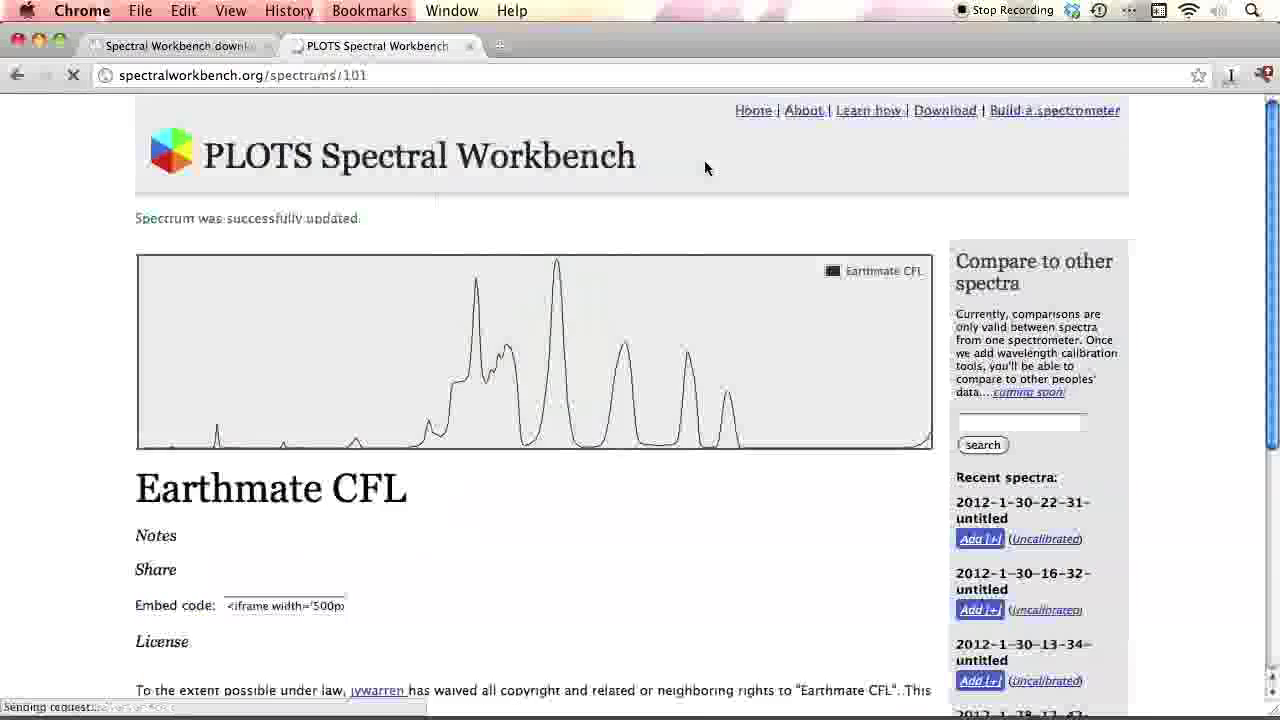
pyautogui.scroll(-5, 712, 179)
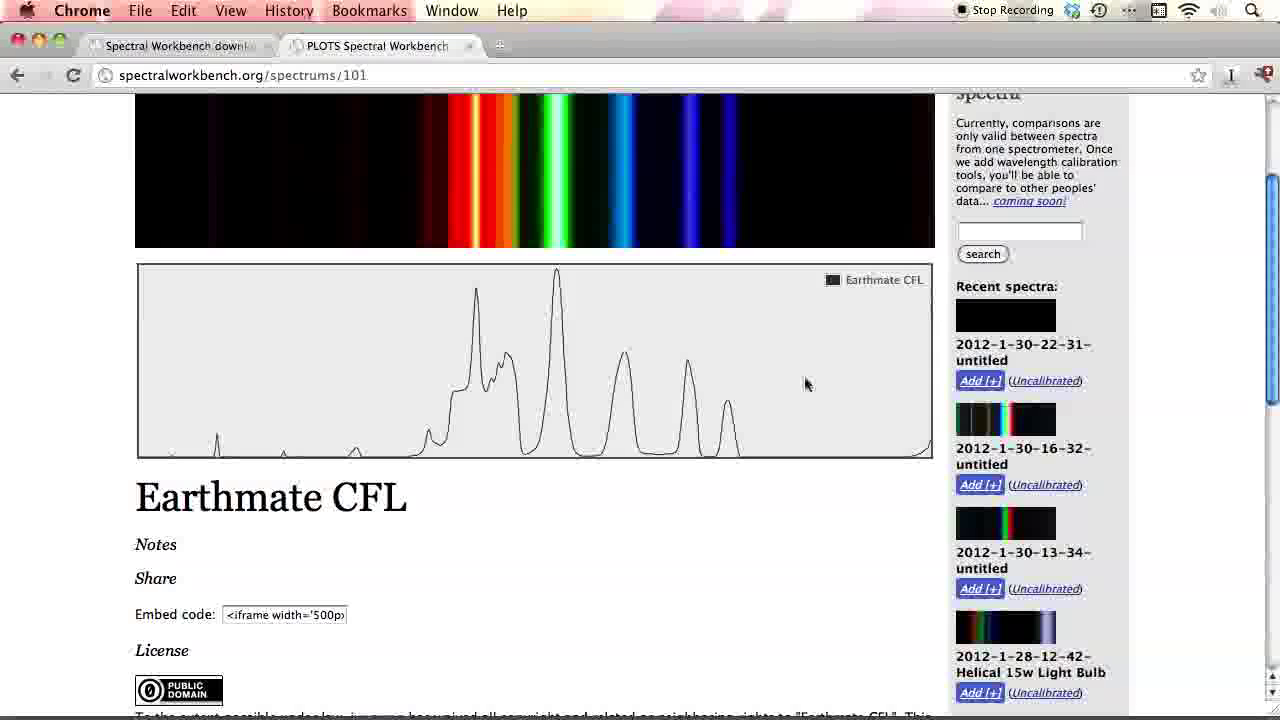
pyautogui.click(1001, 490)
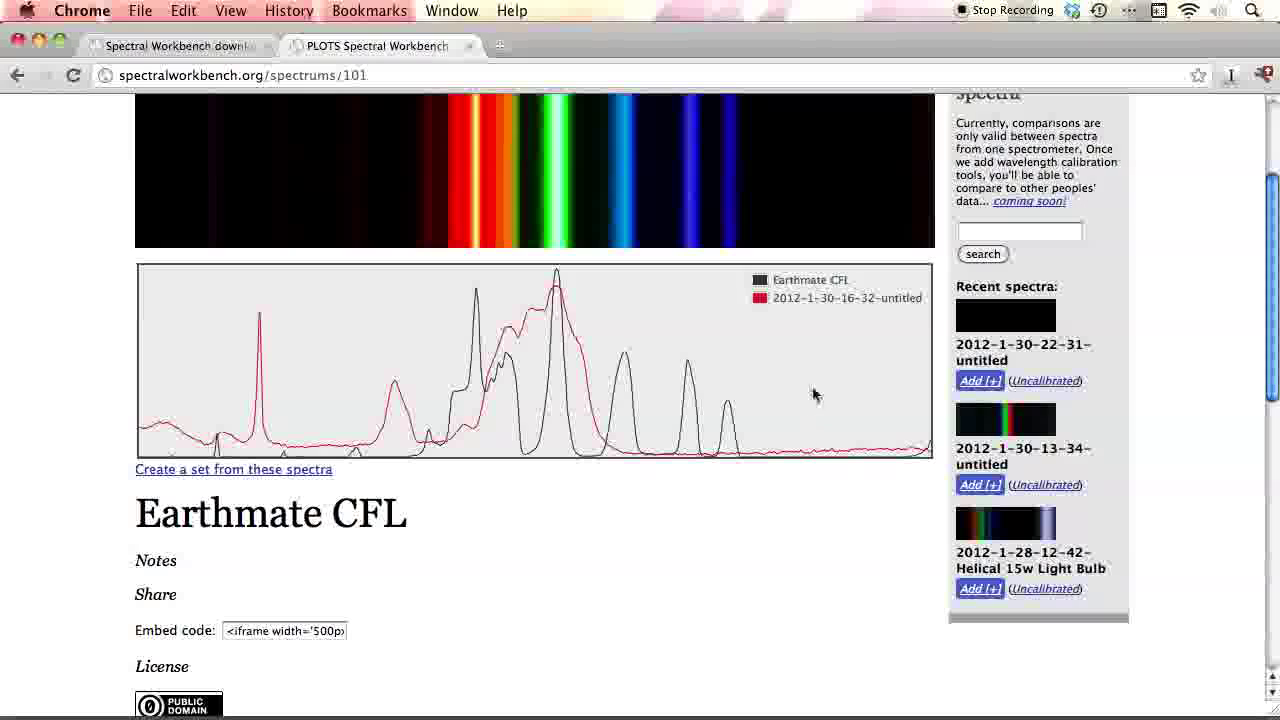
pyautogui.scroll(-5, 1154, 314)
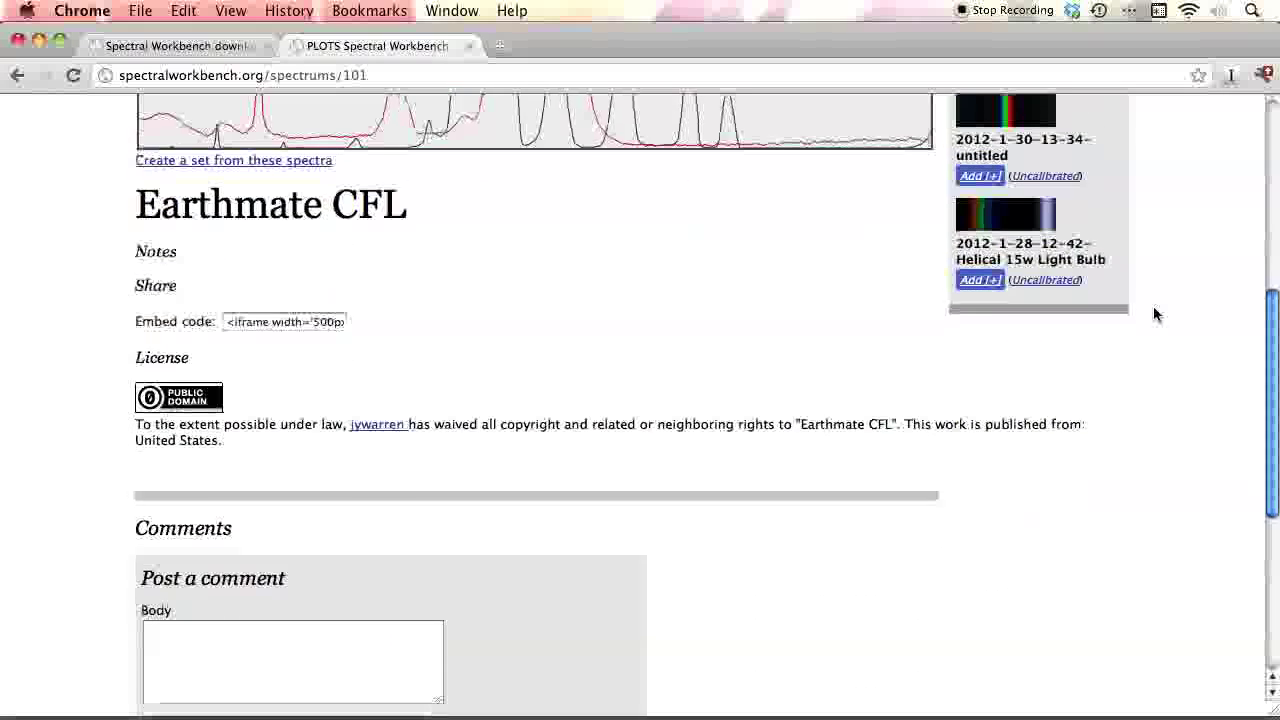
# Return to the Spectral Workbench download page tab.
pyautogui.scroll(10, 1154, 309)
pyautogui.click(180, 46)
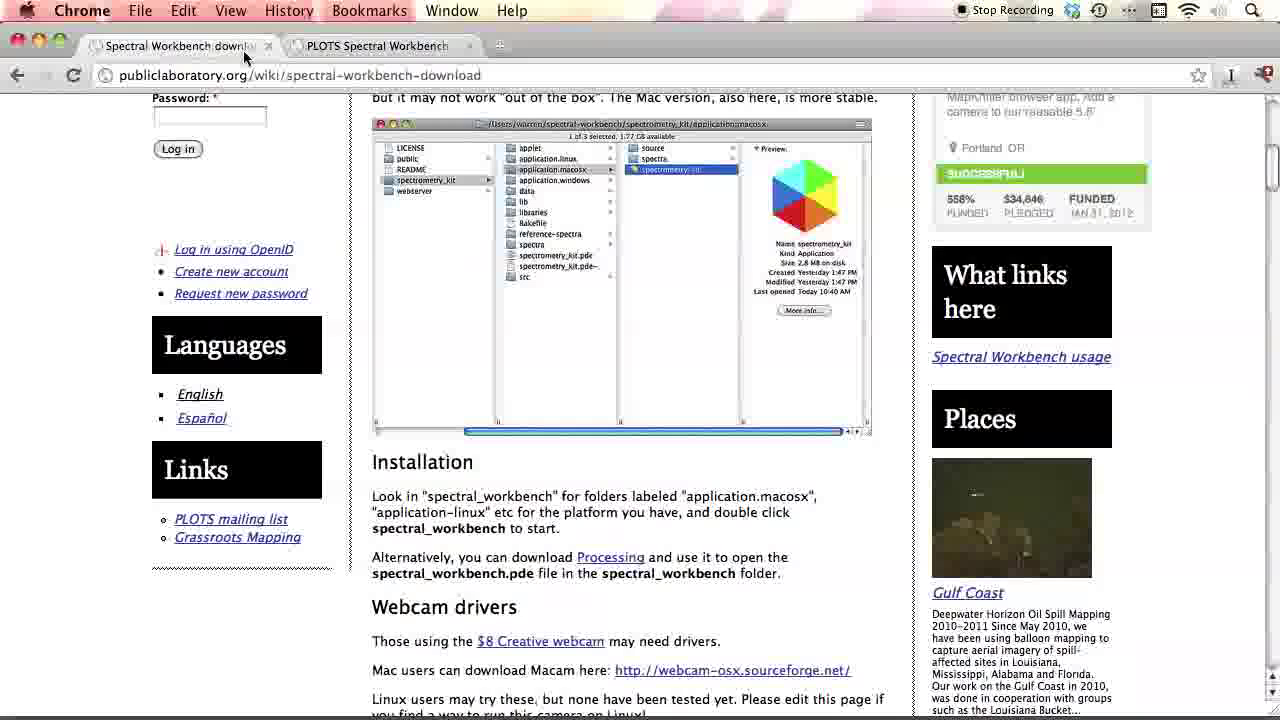
pyautogui.scroll(10, 264, 119)
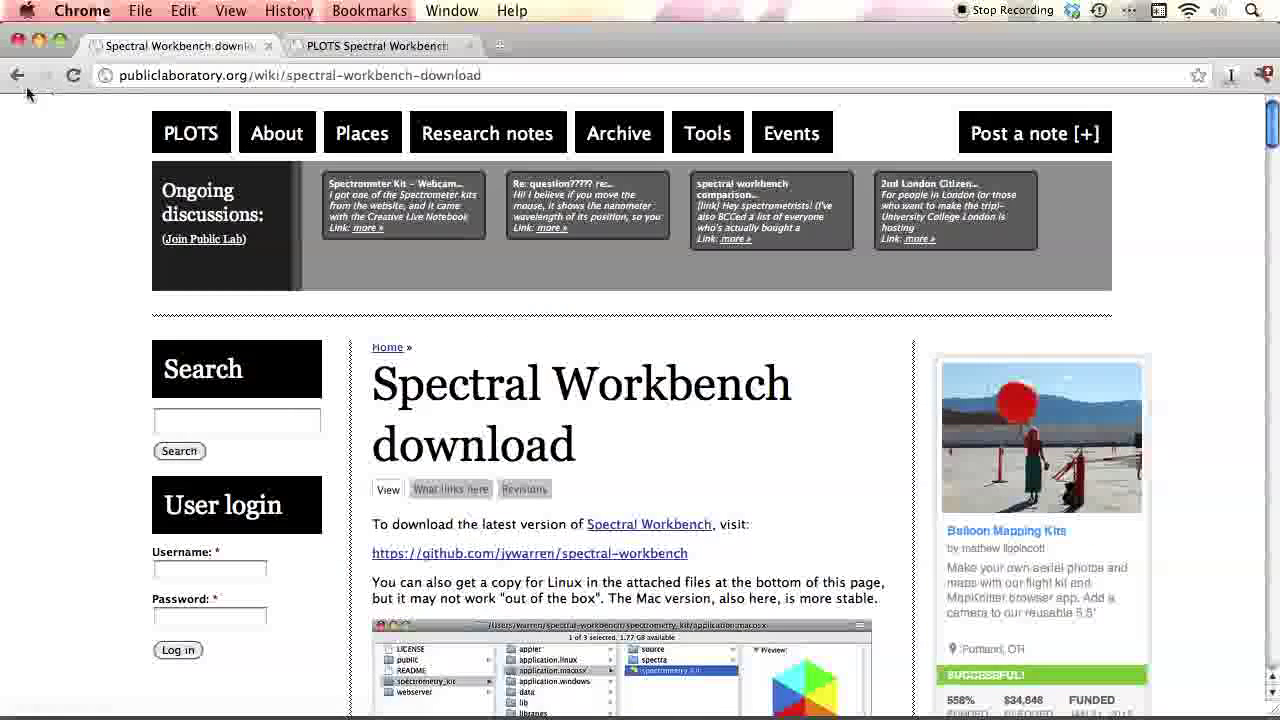